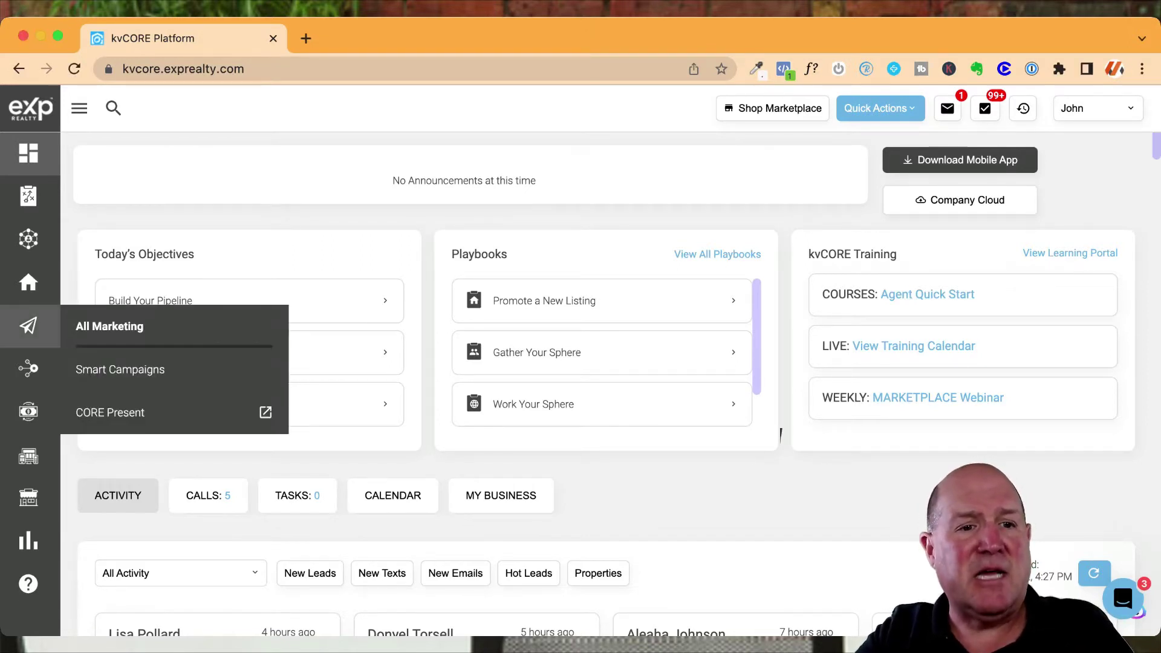
Open All Marketing and scroll down to the Hashtag Management section
left_click(110, 326)
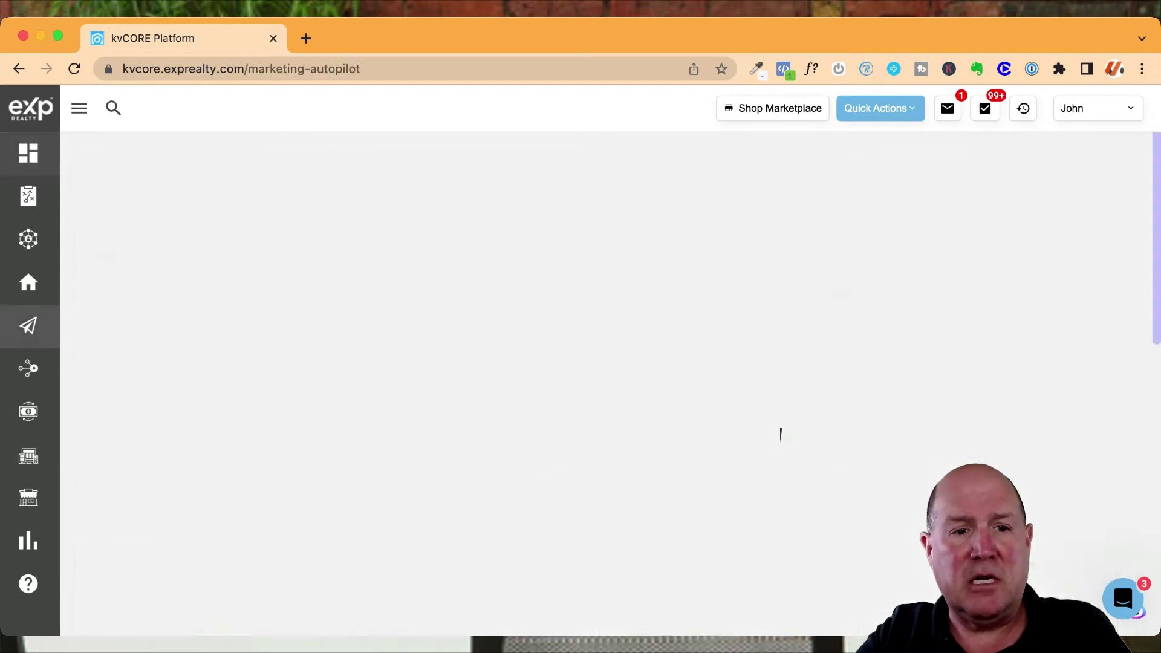
scroll(109, 326, "down", 2)
scroll(780, 435, "down", 2)
scroll(781, 434, "down", 2)
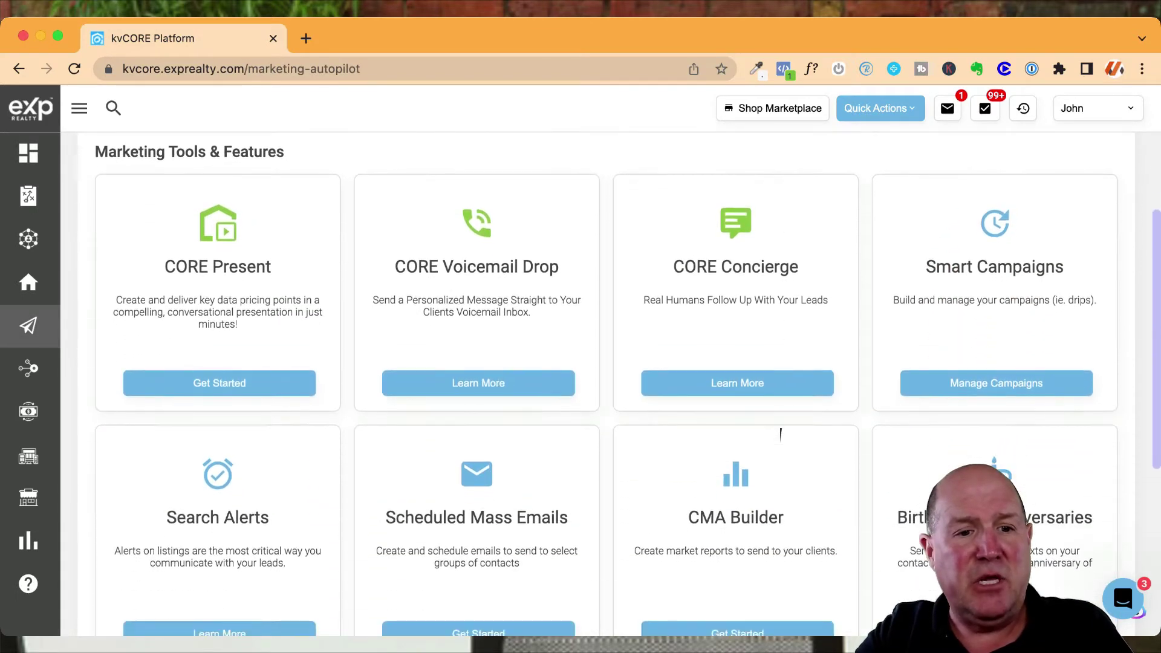
scroll(781, 435, "down", 4)
scroll(781, 434, "down", 1)
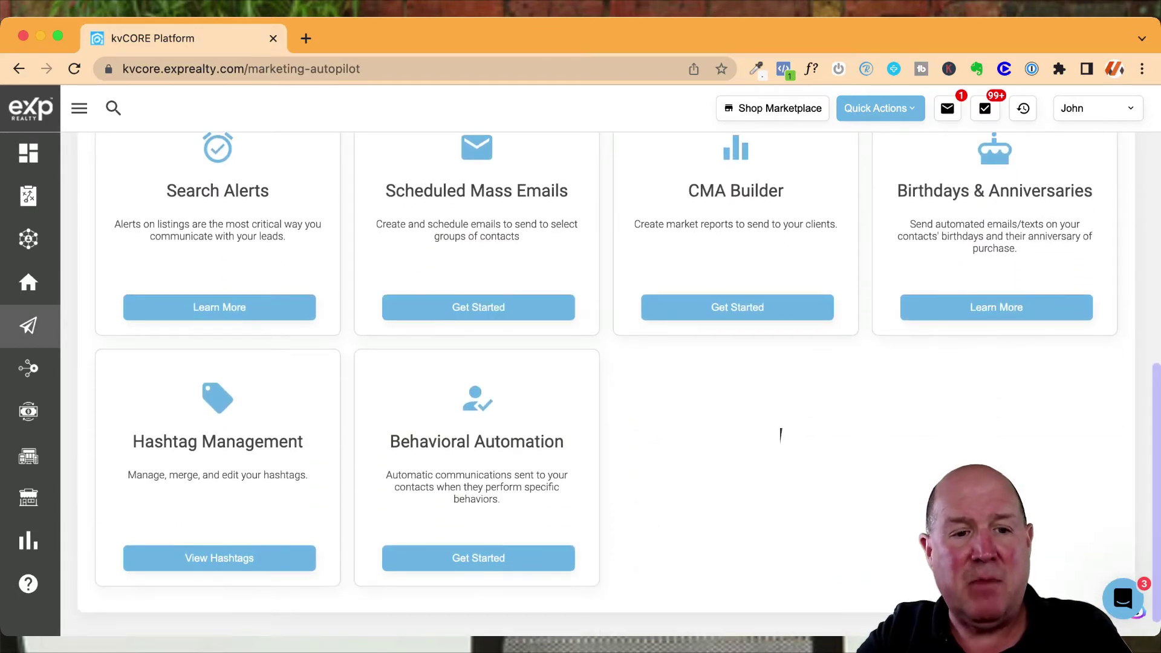
Open View Hashtags and scroll the table to the fsbooct22 and FSBOOctober22 rows
left_click(219, 558)
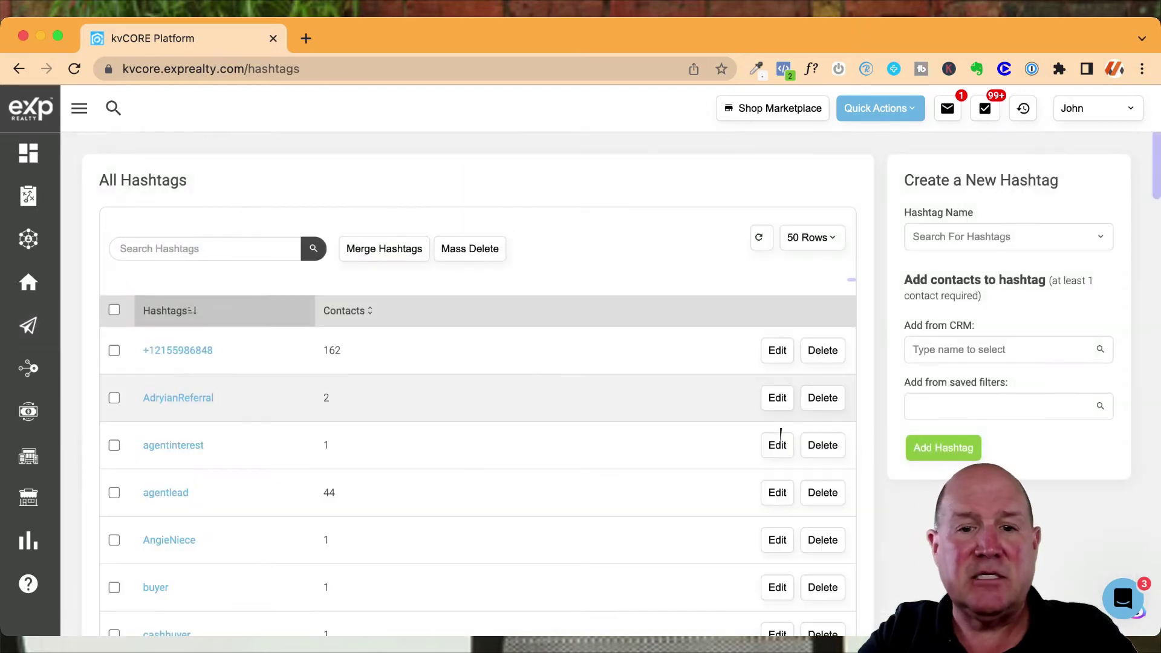
scroll(781, 434, "down", 3)
scroll(781, 434, "down", 1)
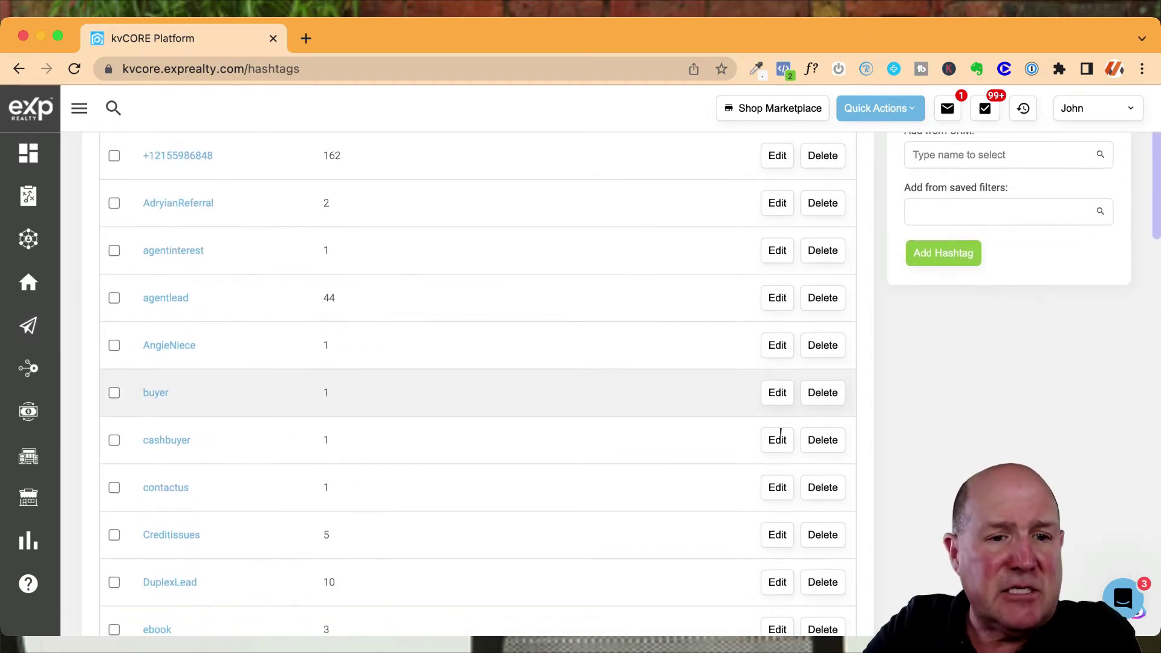
scroll(781, 434, "down", 1)
scroll(781, 435, "down", 1)
scroll(781, 434, "down", 1)
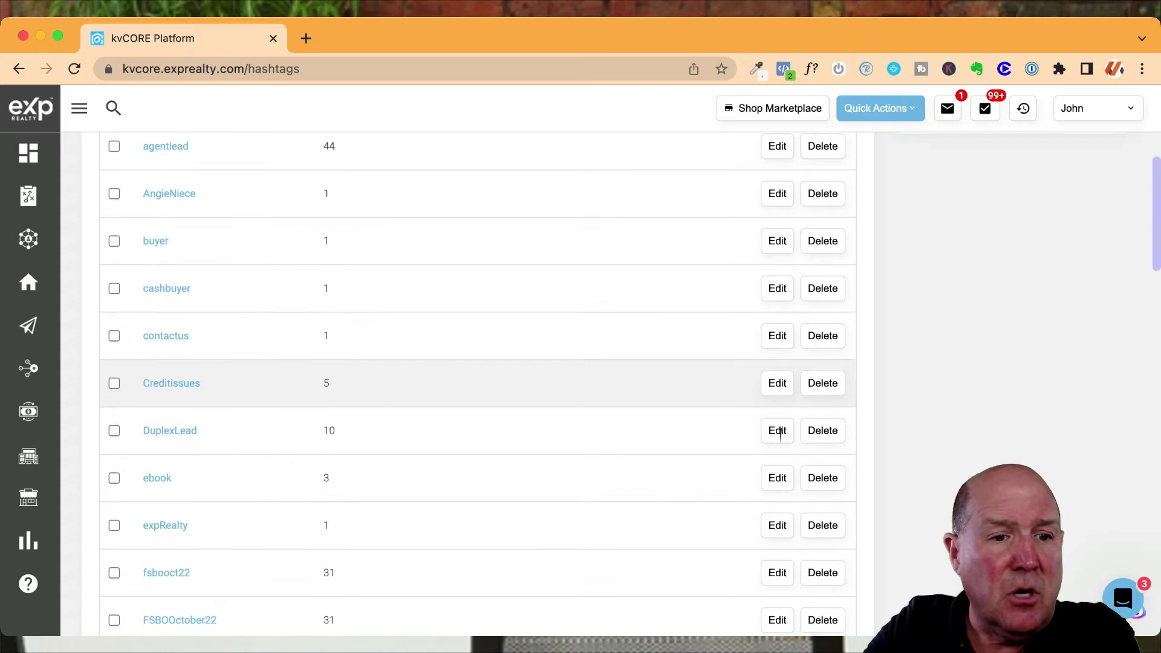
scroll(781, 434, "down", 2)
scroll(781, 435, "down", 2)
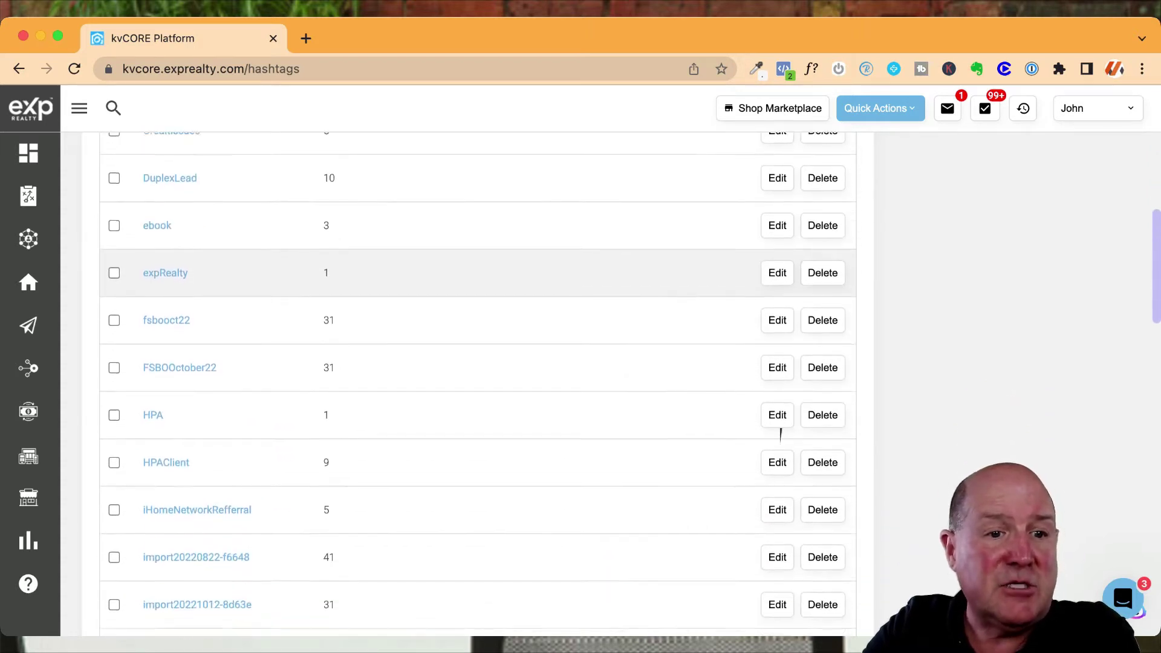
scroll(781, 435, "down", 1)
scroll(781, 434, "down", 1)
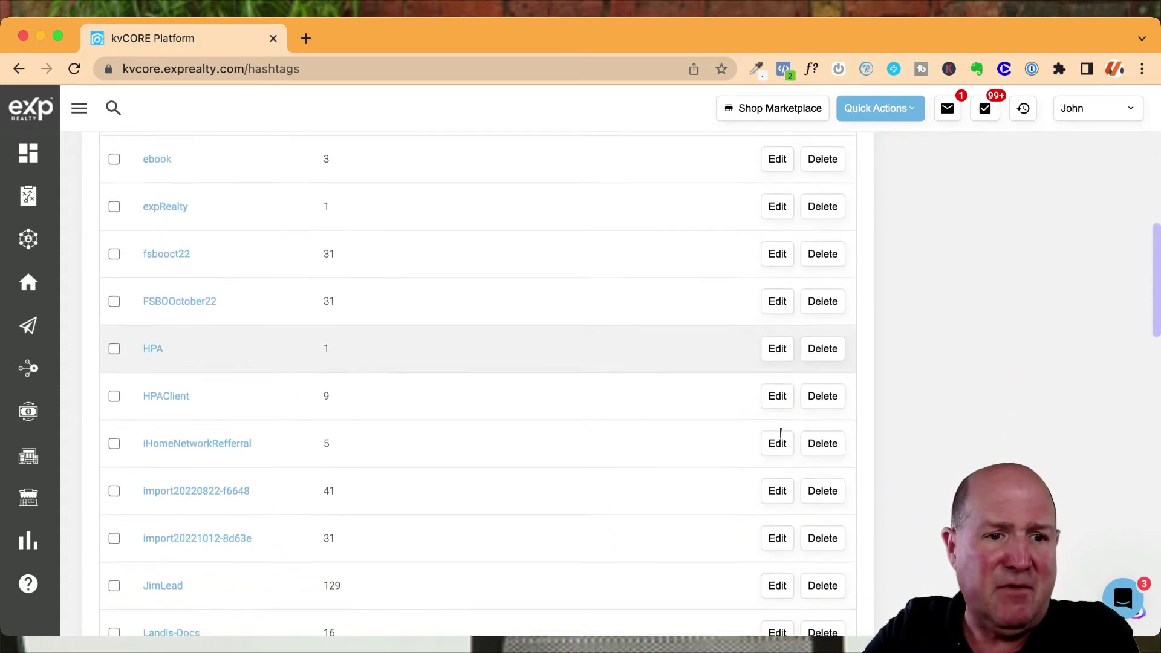
scroll(781, 435, "down", 1)
scroll(780, 435, "up", 1)
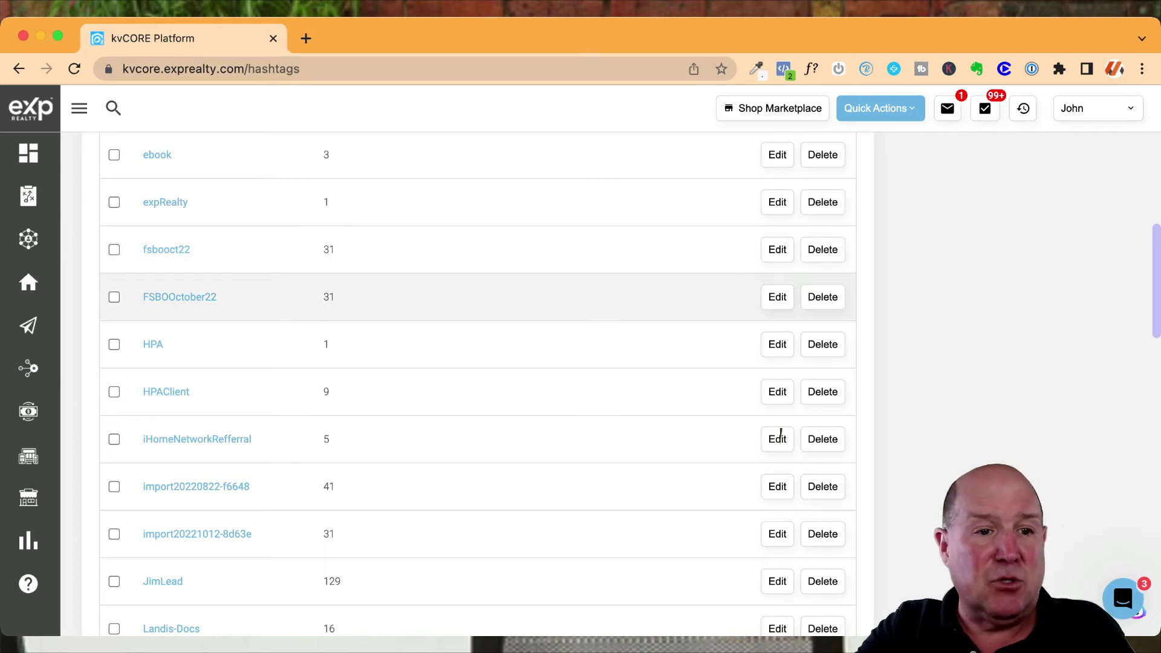
Tick fsbooct22 and bring up the Merge Hashtags form
left_click(114, 249)
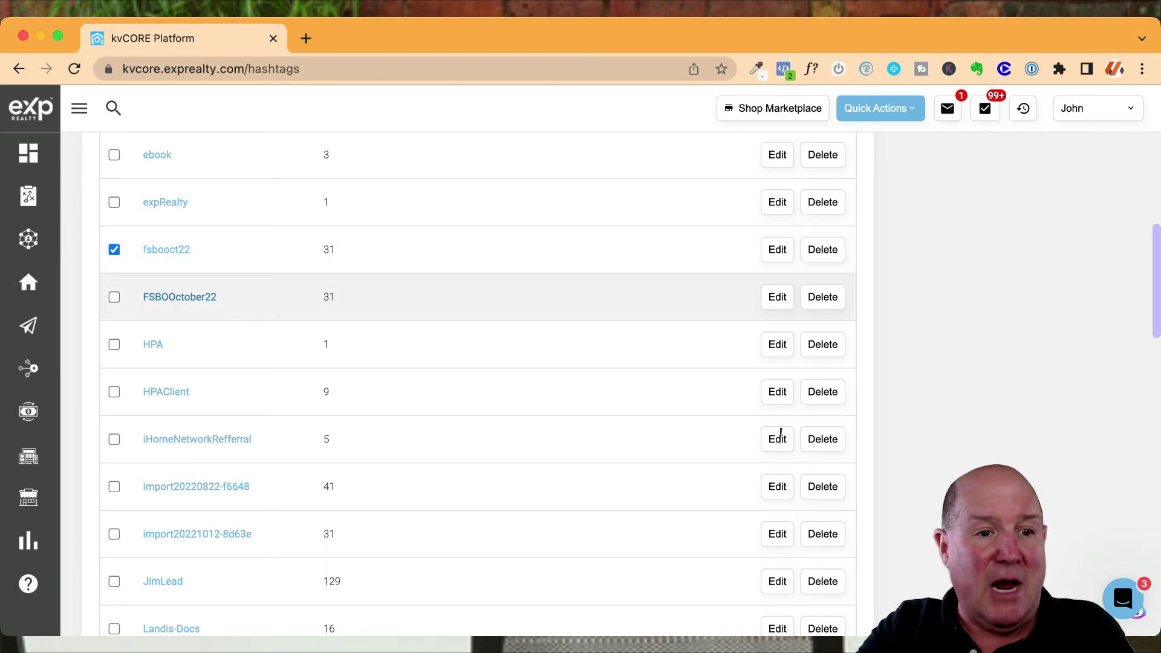
scroll(780, 435, "up", 2)
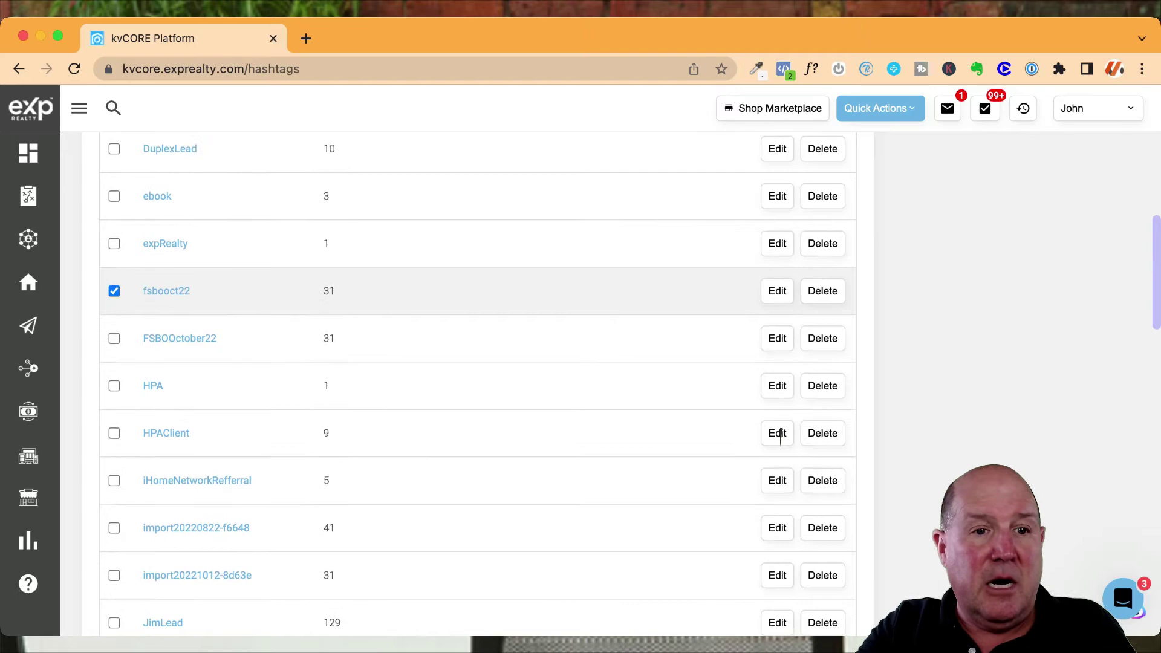
scroll(781, 433, "up", 2)
scroll(780, 434, "up", 5)
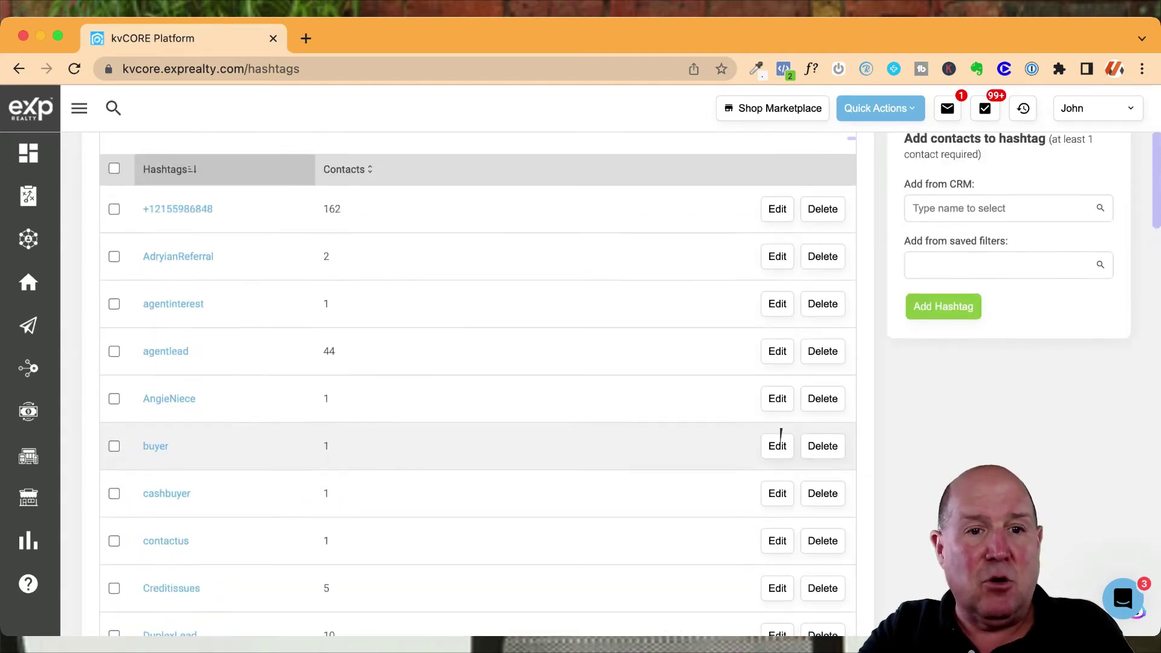
scroll(781, 434, "up", 2)
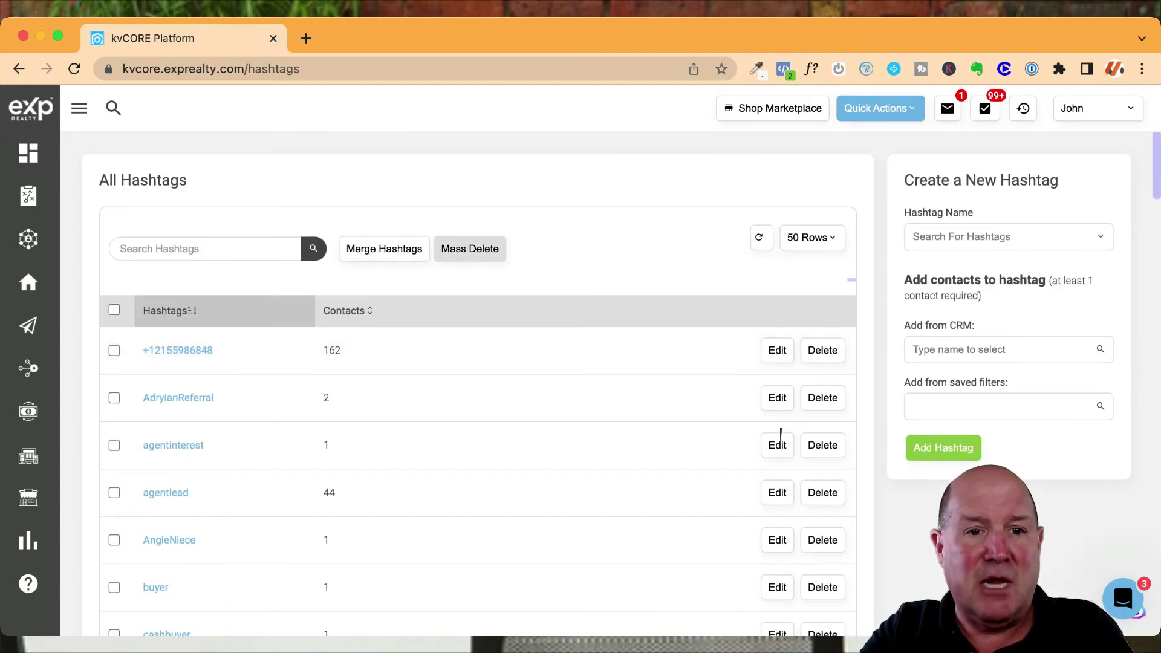
key("Return")
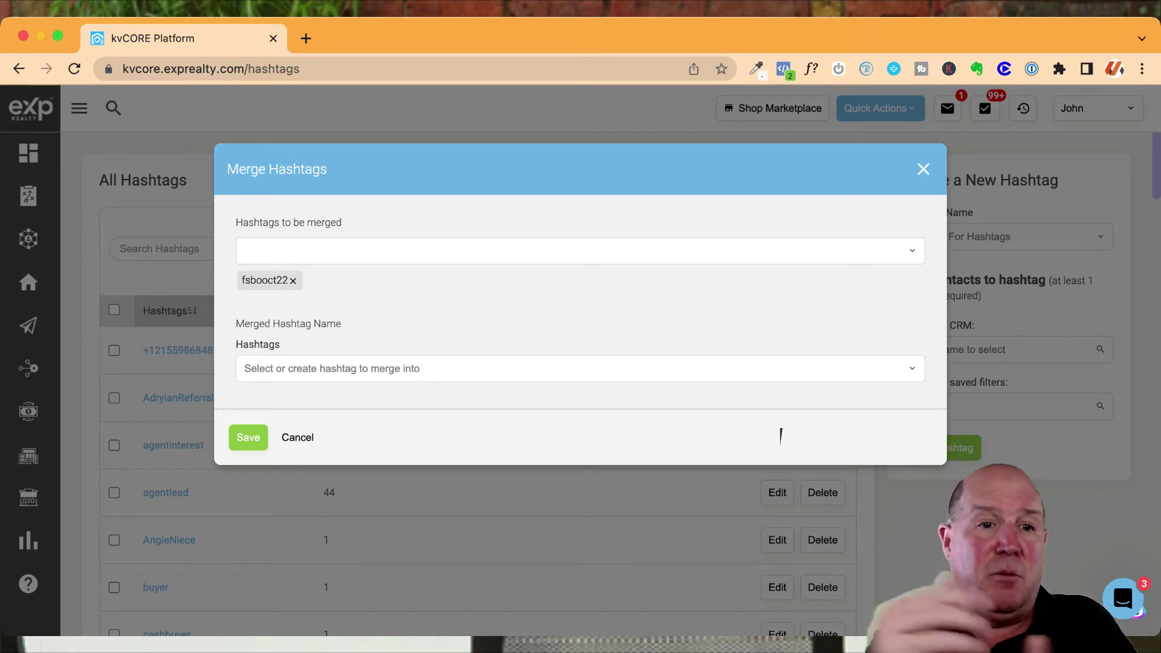
key("Tab")
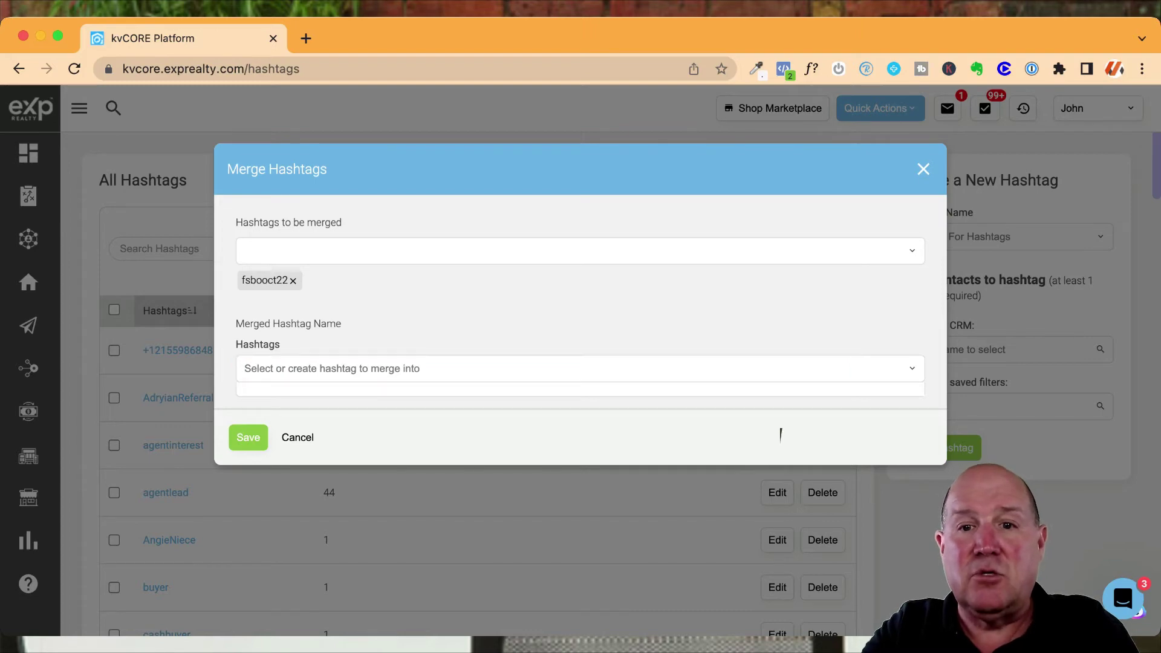
key("Escape")
Enter FSBOOctober22 as the merged hashtag name and confirm the merge
scroll(781, 434, "down", 5)
scroll(781, 433, "down", 4)
scroll(781, 433, "down", 1)
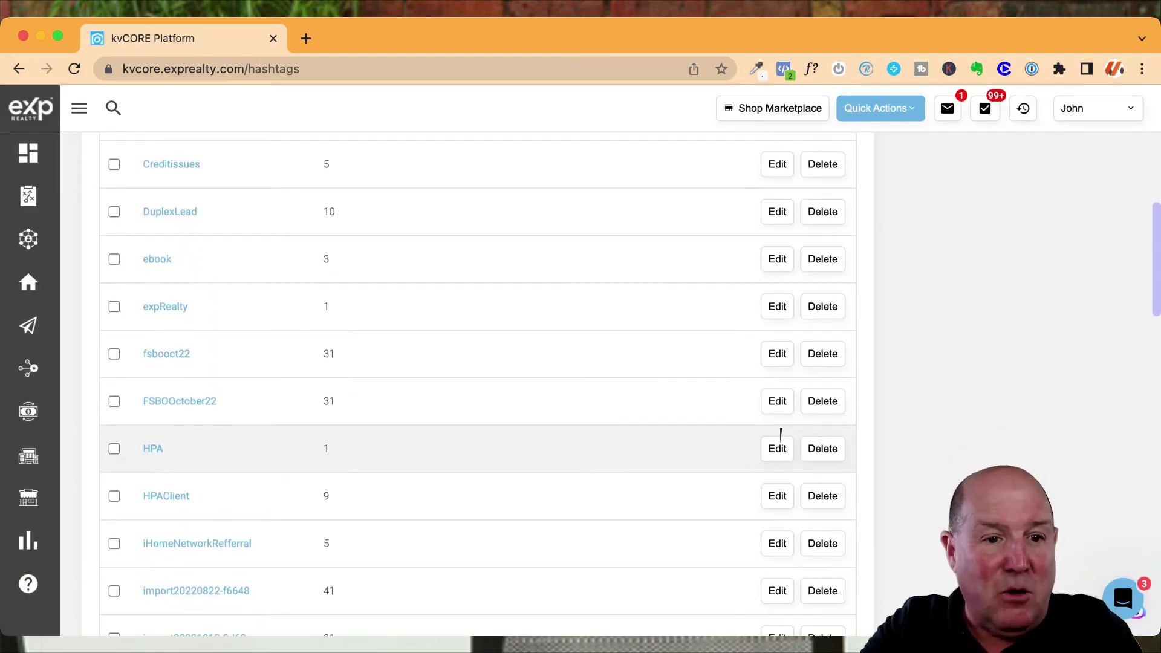
left_click_drag(218, 401, 162, 401)
key("shift+Home")
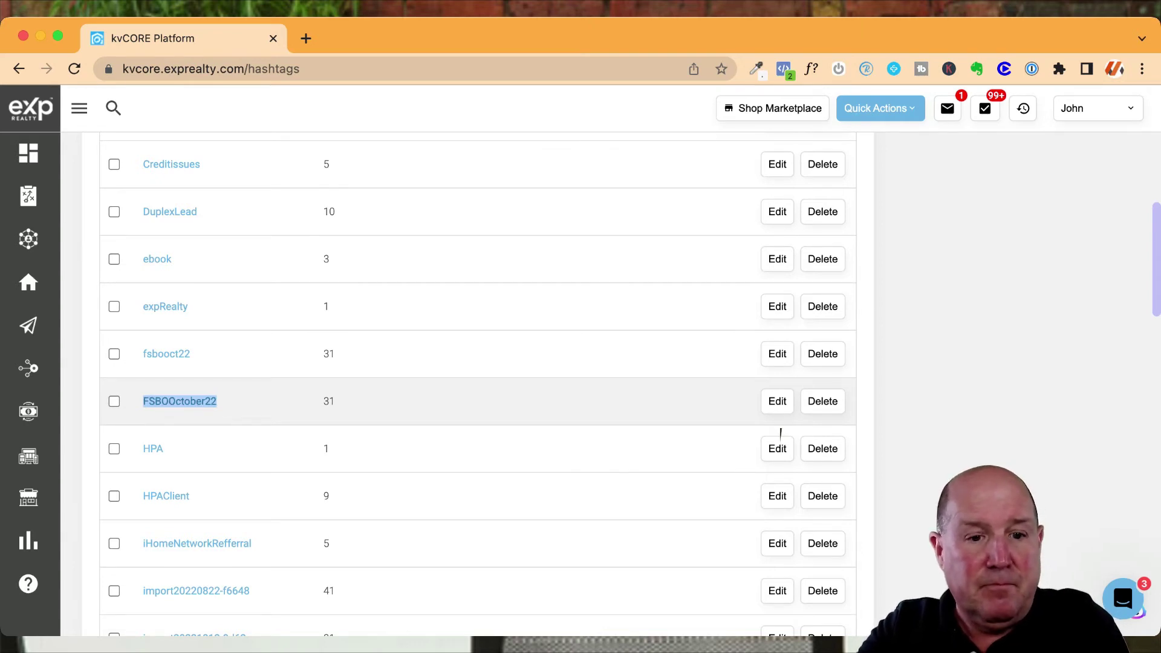
scroll(781, 433, "up", 7)
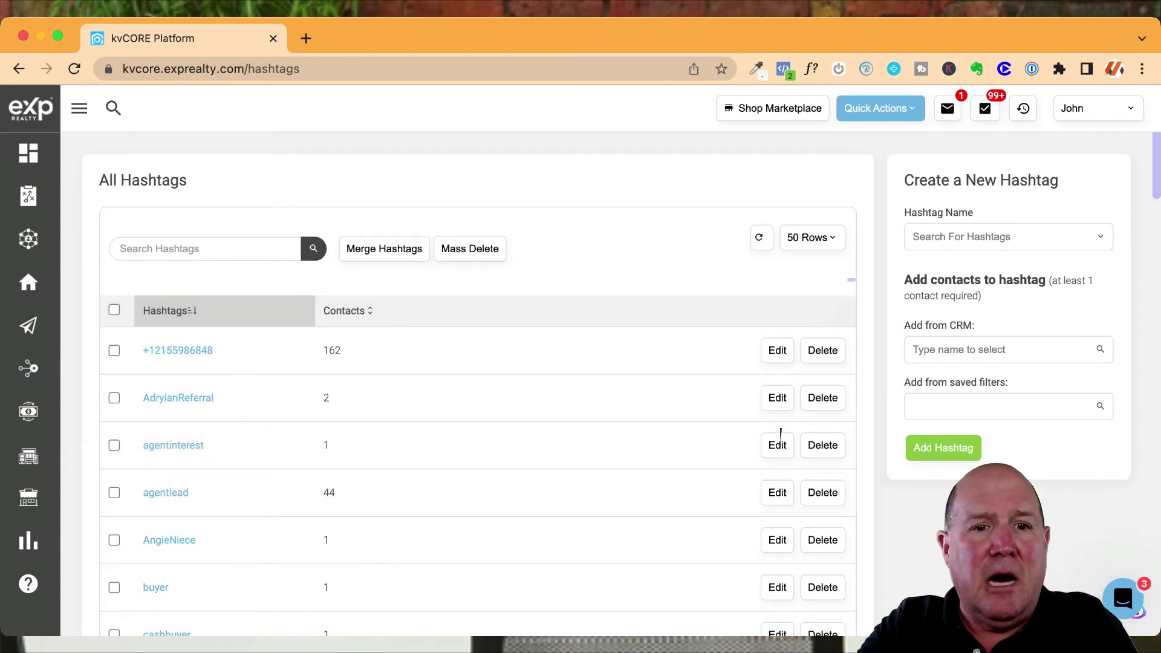
scroll(781, 433, "down", 5)
scroll(781, 433, "down", 5)
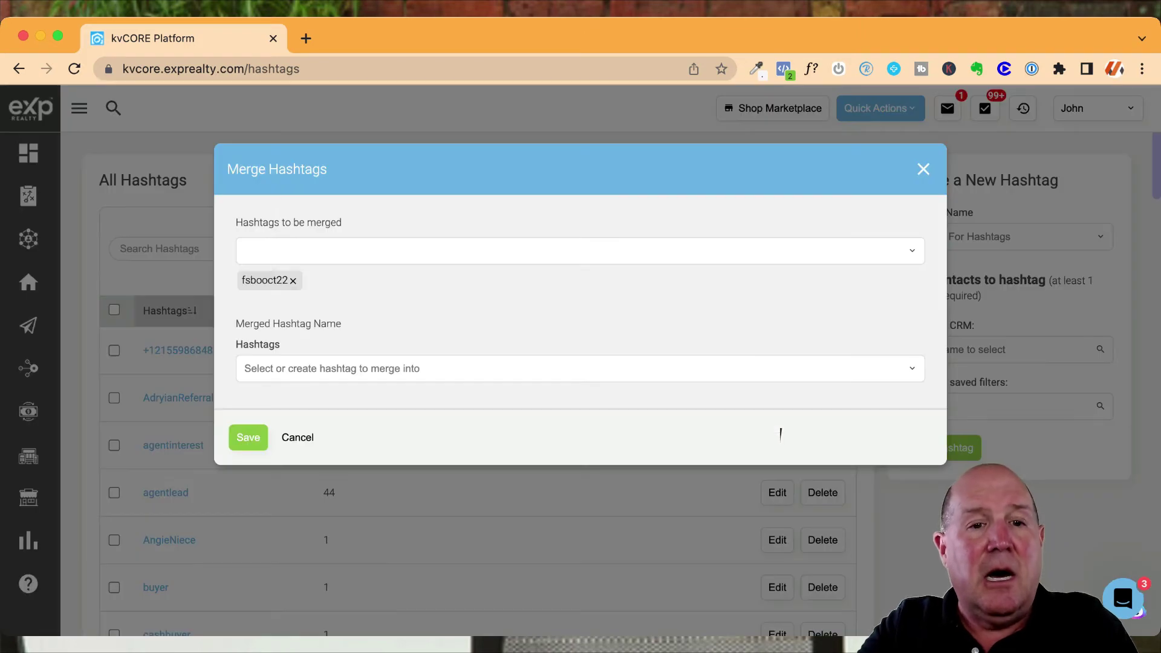
type("FSBOOctober22")
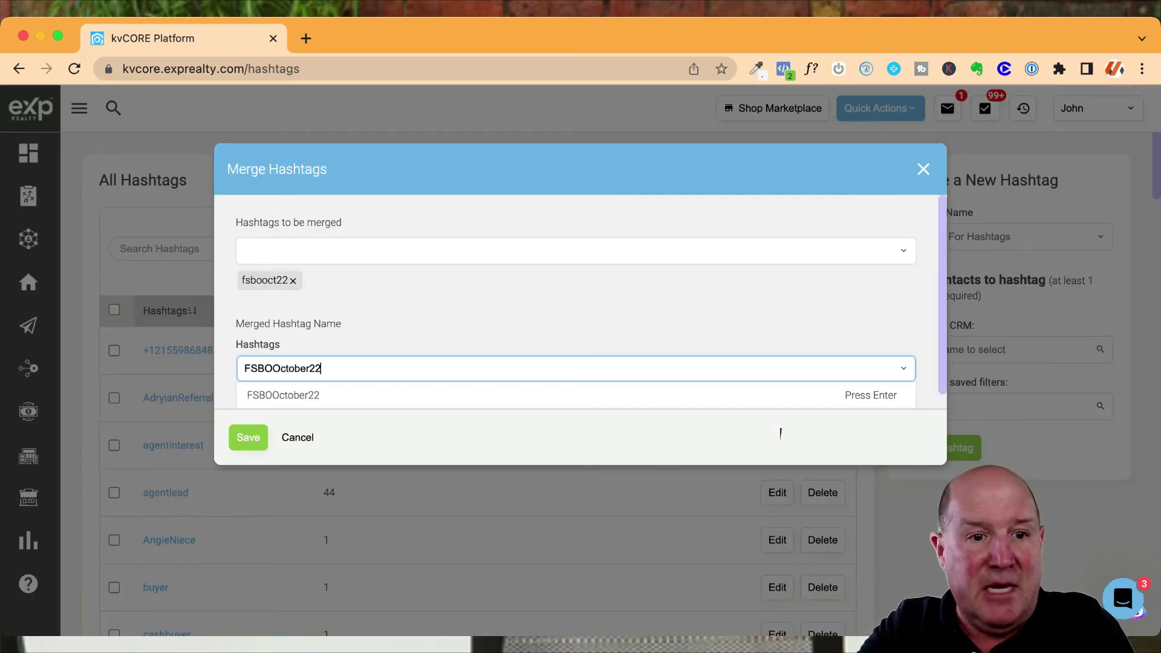
key("Return")
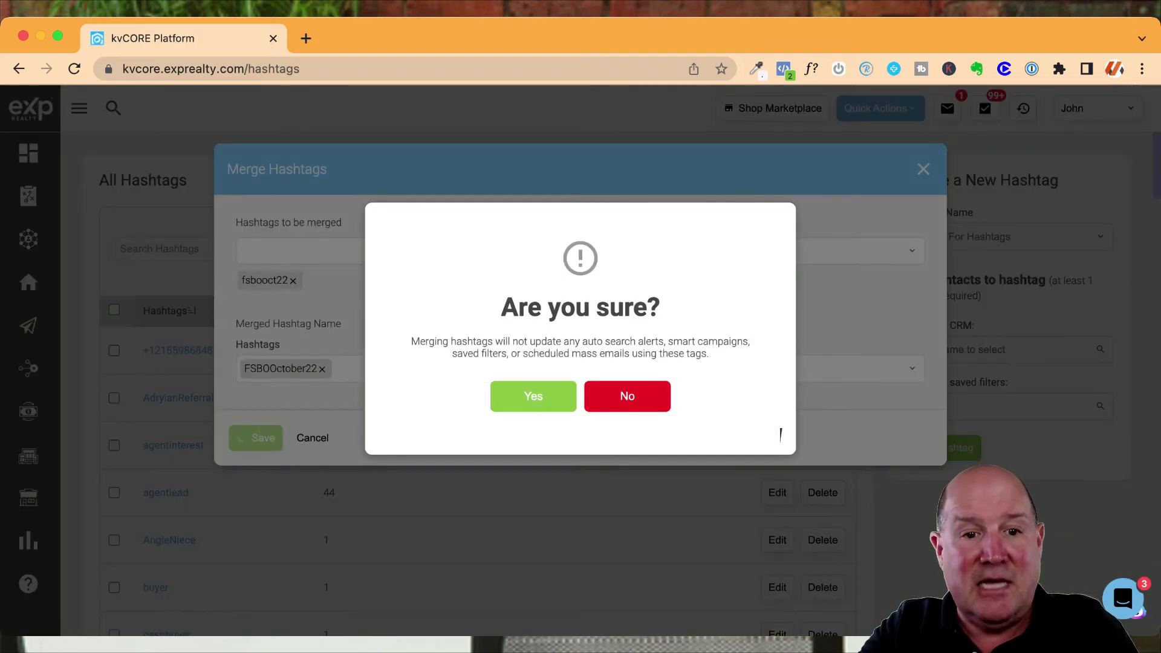
key("Return")
Locate the import hashtags and delete import20221012-8d63e, confirming the removal
scroll(780, 434, "down", 2)
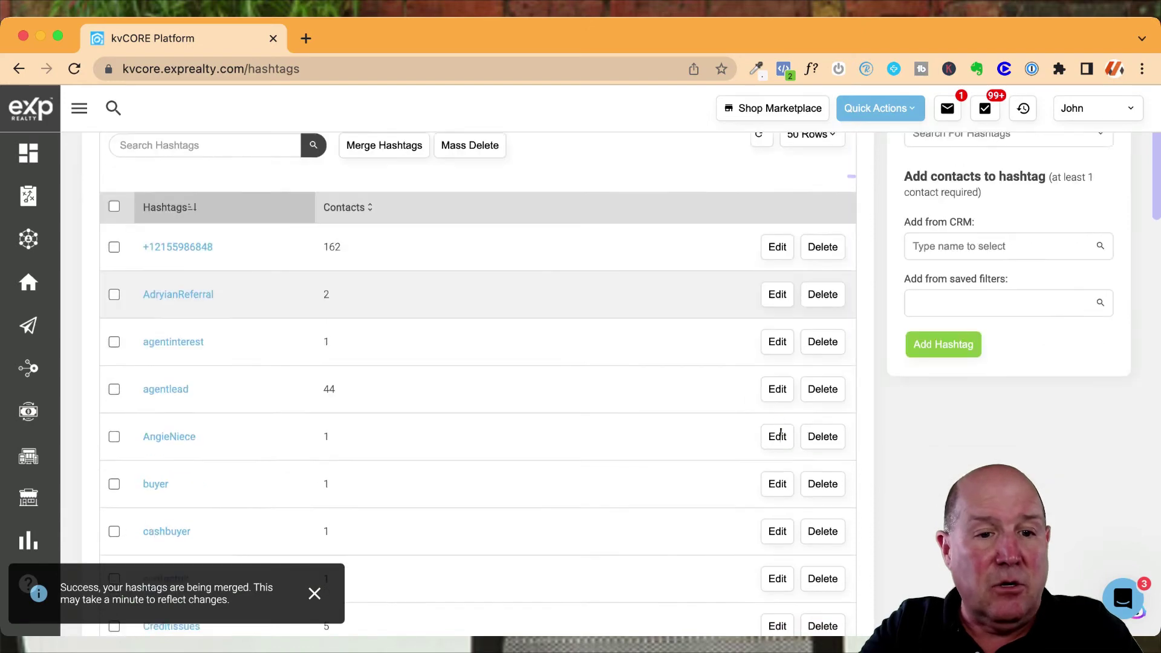
scroll(780, 434, "down", 3)
scroll(781, 434, "down", 4)
scroll(780, 434, "down", 2)
scroll(780, 434, "down", 3)
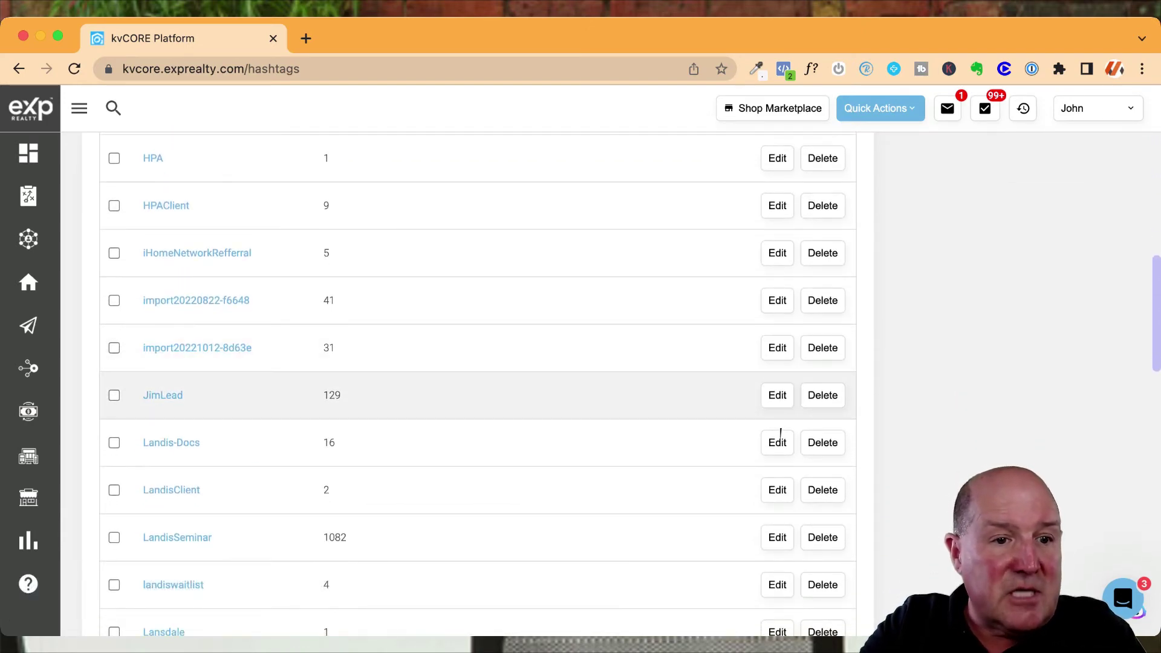
scroll(780, 435, "down", 1)
scroll(780, 434, "up", 2)
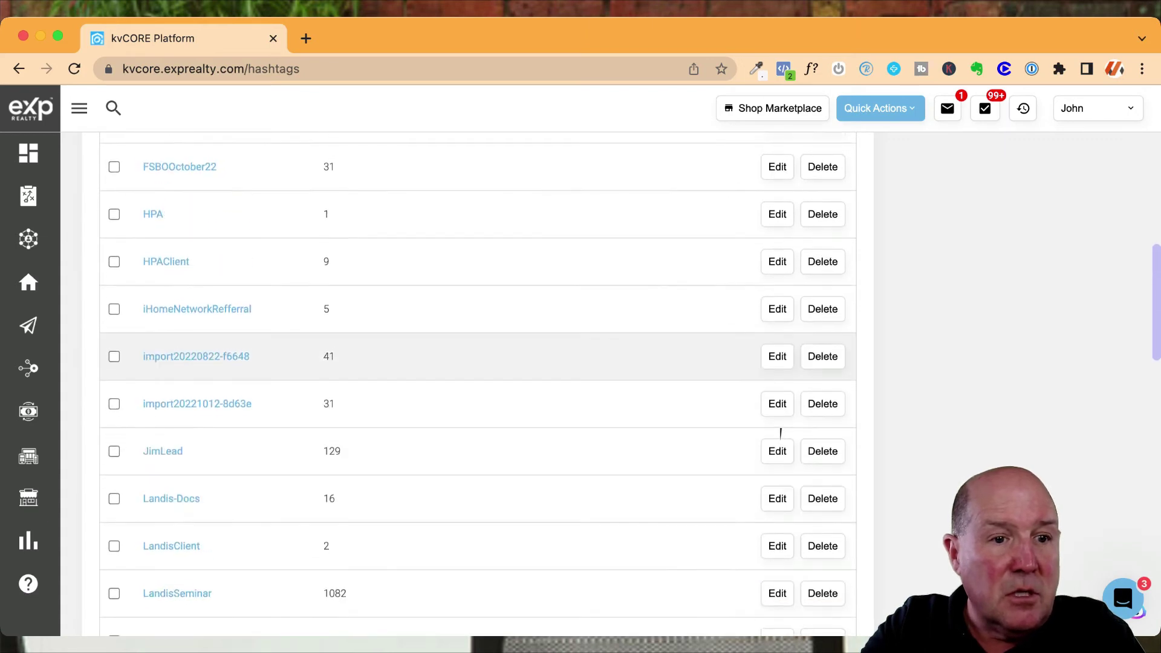
scroll(780, 434, "up", 1)
scroll(780, 434, "up", 1)
scroll(780, 435, "up", 1)
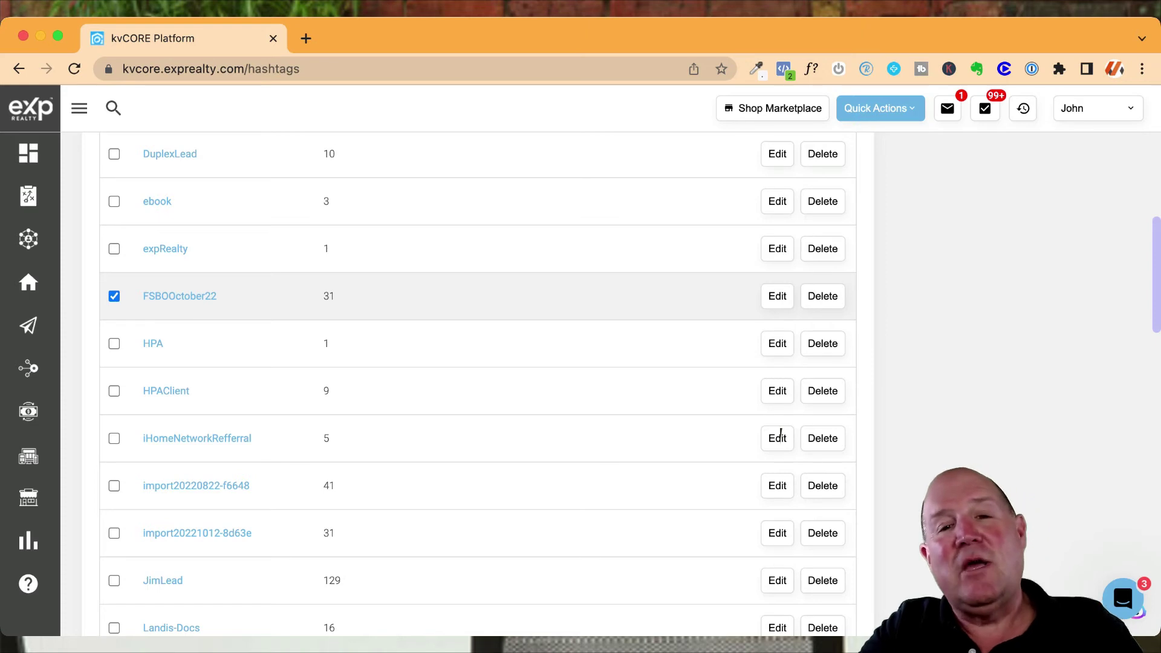
scroll(781, 435, "up", 2)
scroll(781, 435, "down", 4)
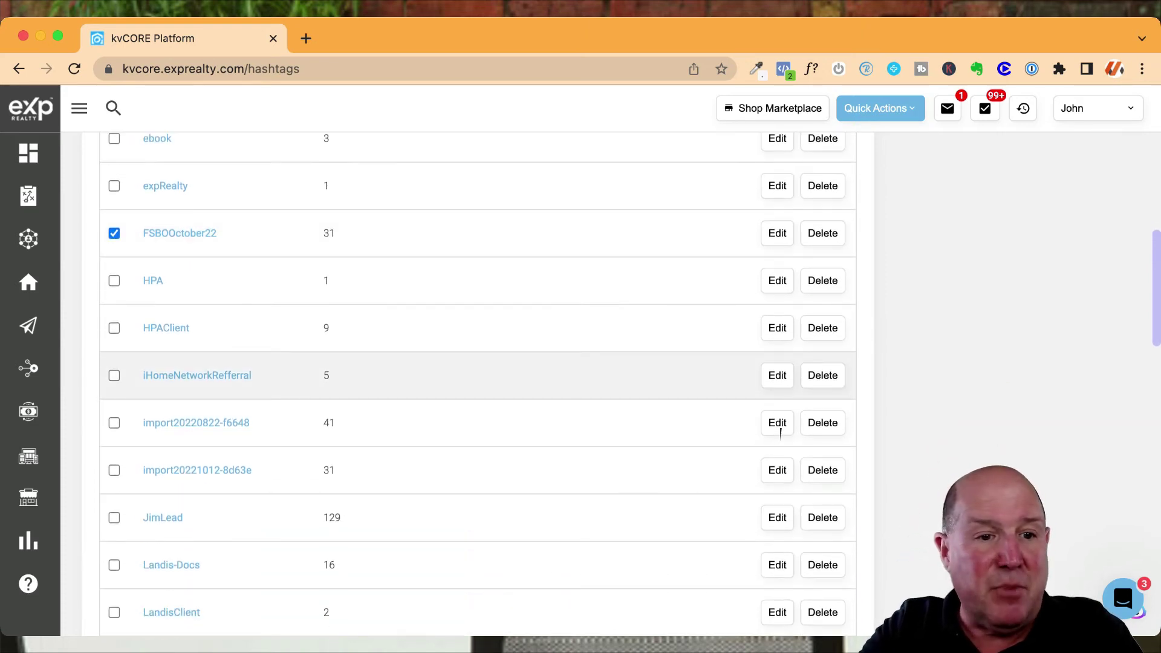
scroll(780, 435, "down", 1)
scroll(781, 433, "down", 5)
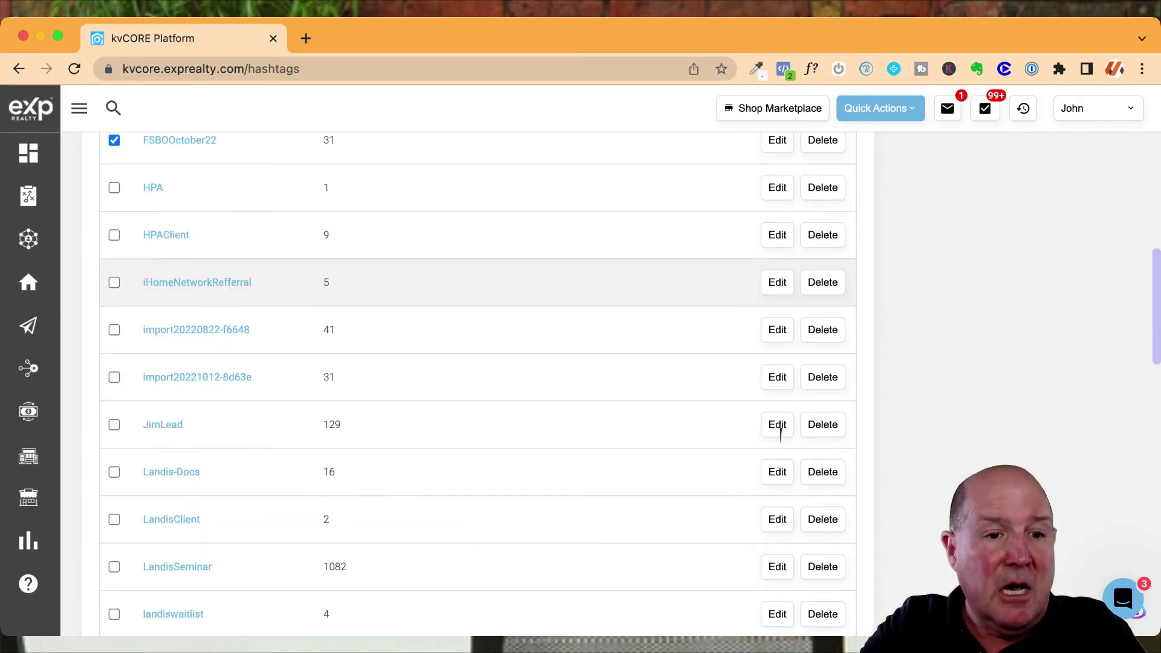
scroll(781, 433, "down", 3)
left_click(822, 332)
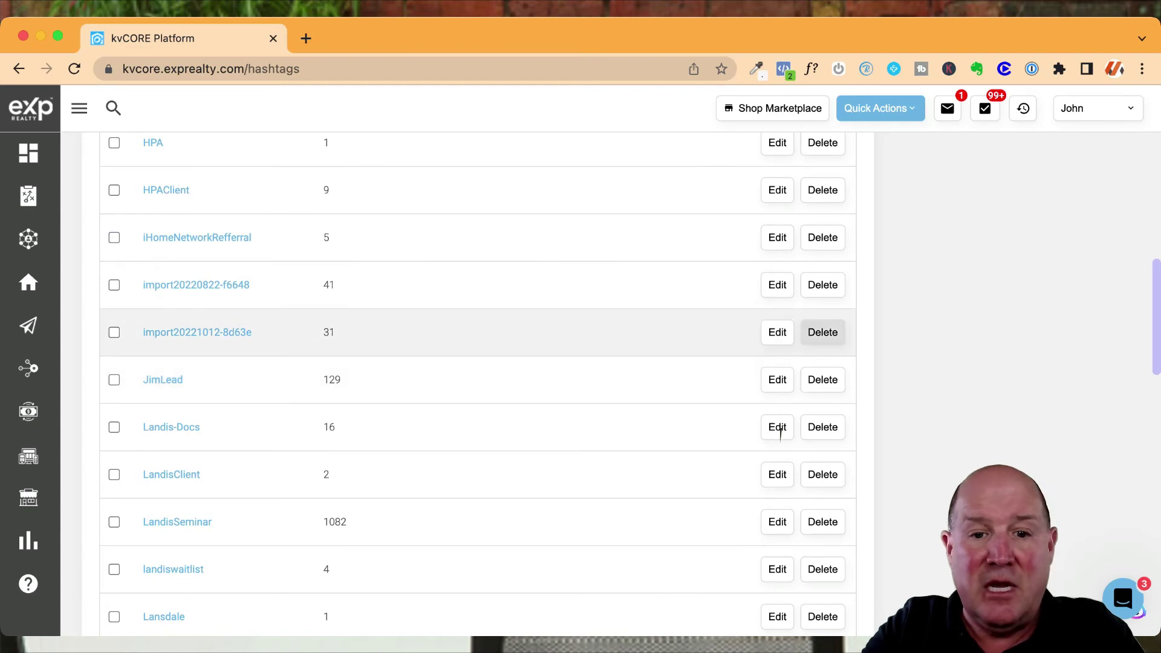
key("Return")
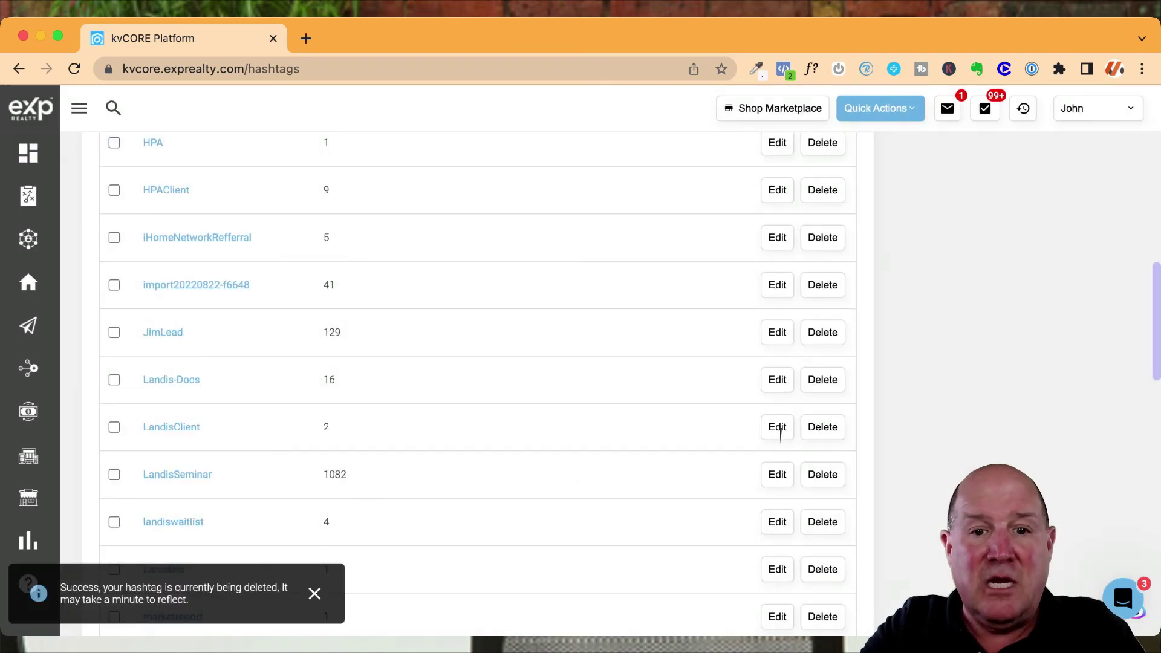
Delete import20220822-f6648 with confirmation, then scroll back up the list
left_click(823, 285)
key("Return")
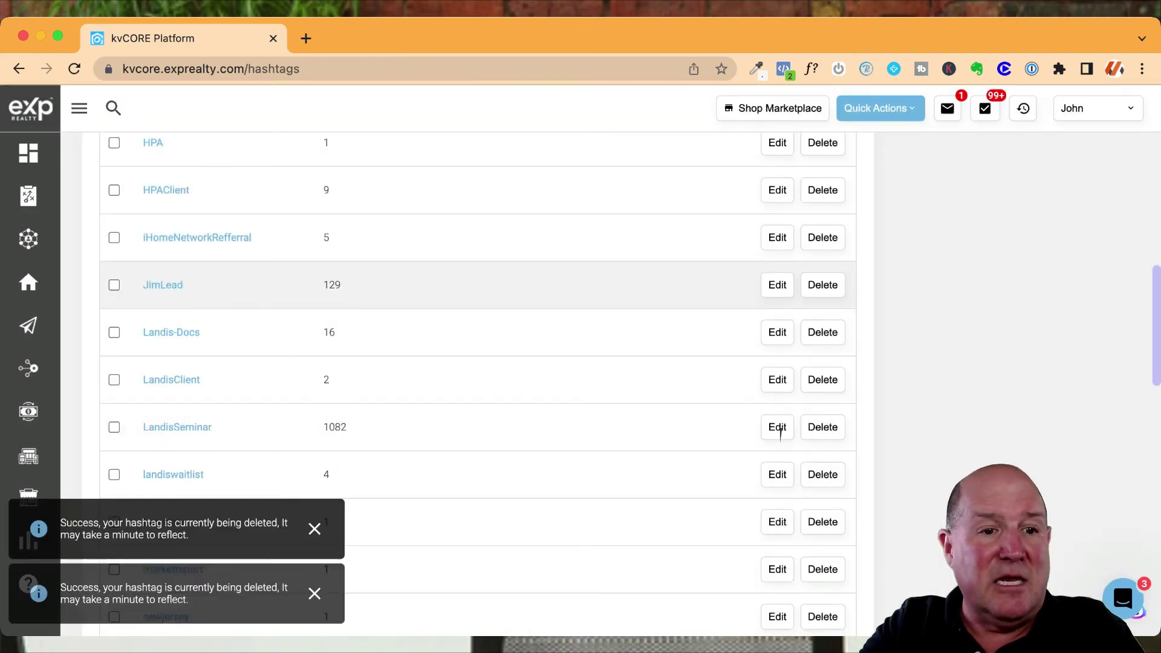
scroll(780, 435, "up", 4)
scroll(780, 434, "up", 3)
scroll(780, 434, "up", 5)
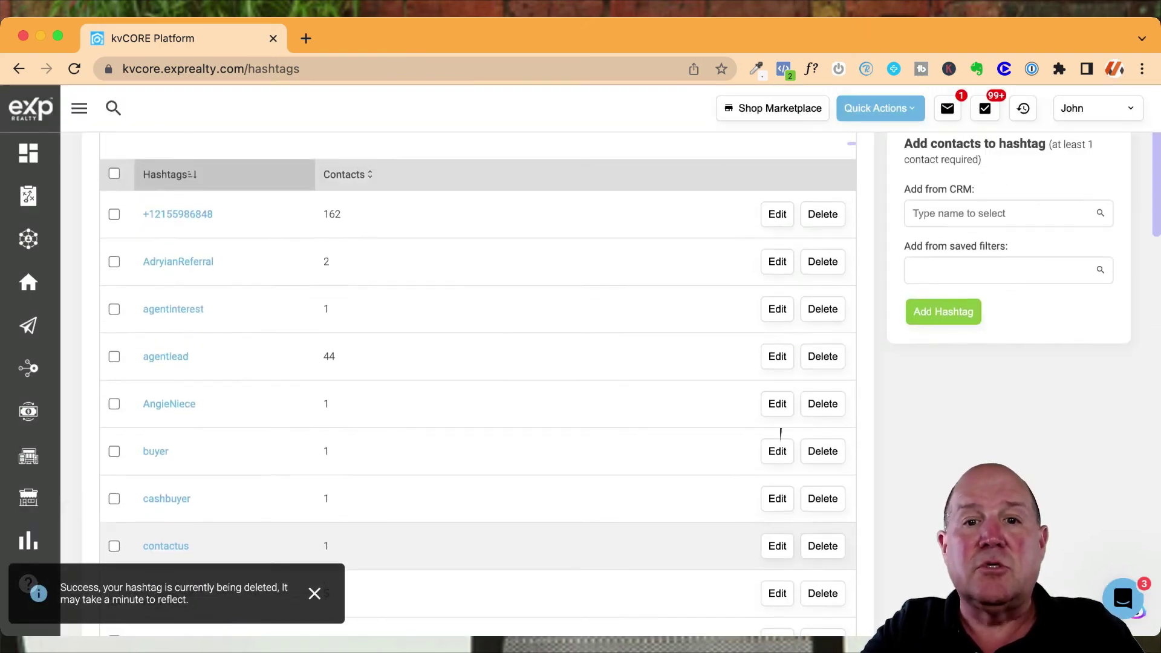
scroll(780, 434, "up", 2)
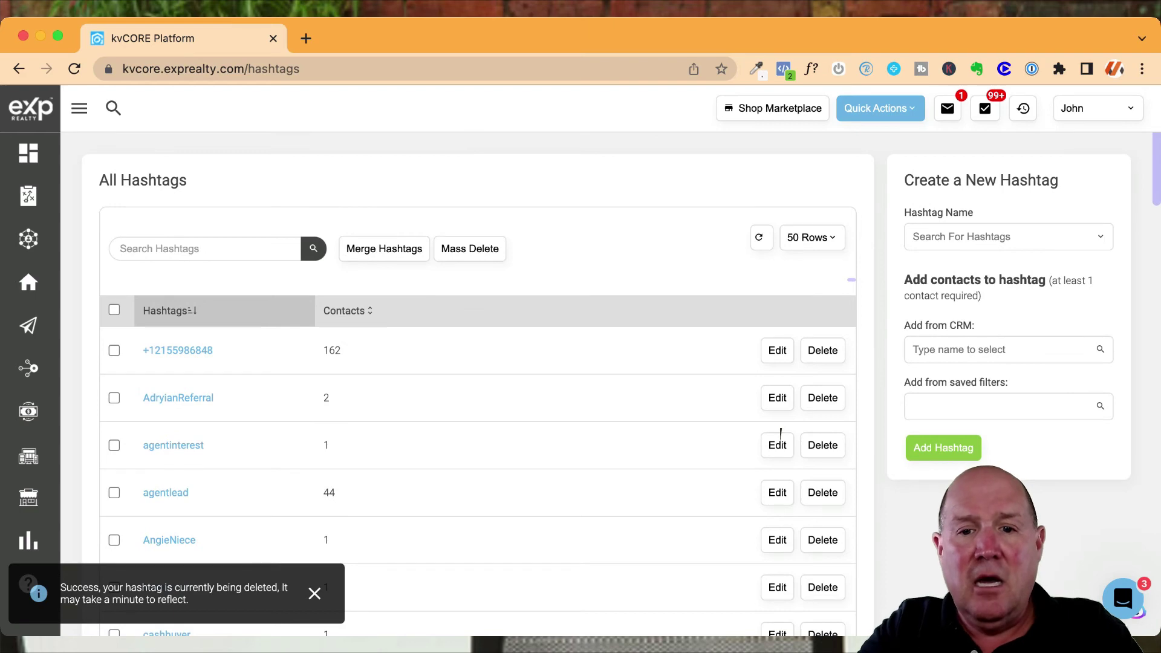